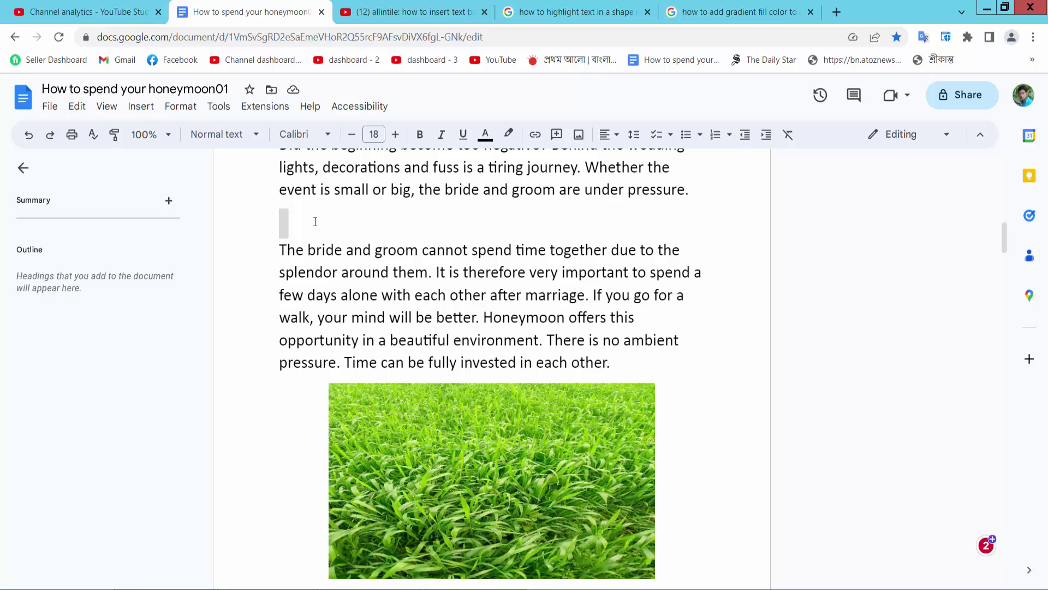
# - Insert a new blank drawing at the empty line between the paragraphs
pyautogui.click(342, 223)
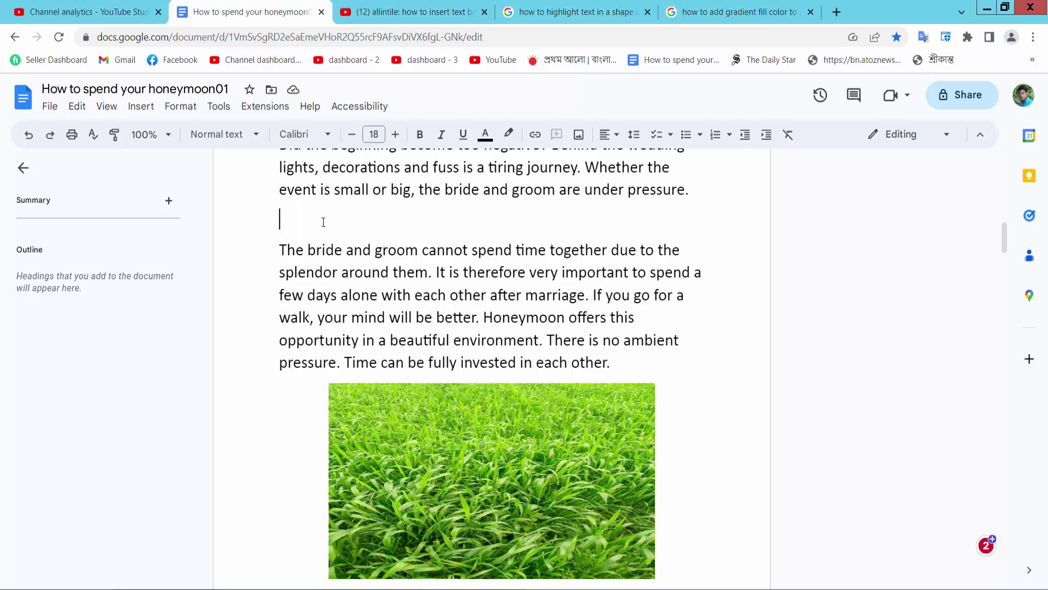
pyautogui.click(141, 107)
pyautogui.moveTo(167, 176)
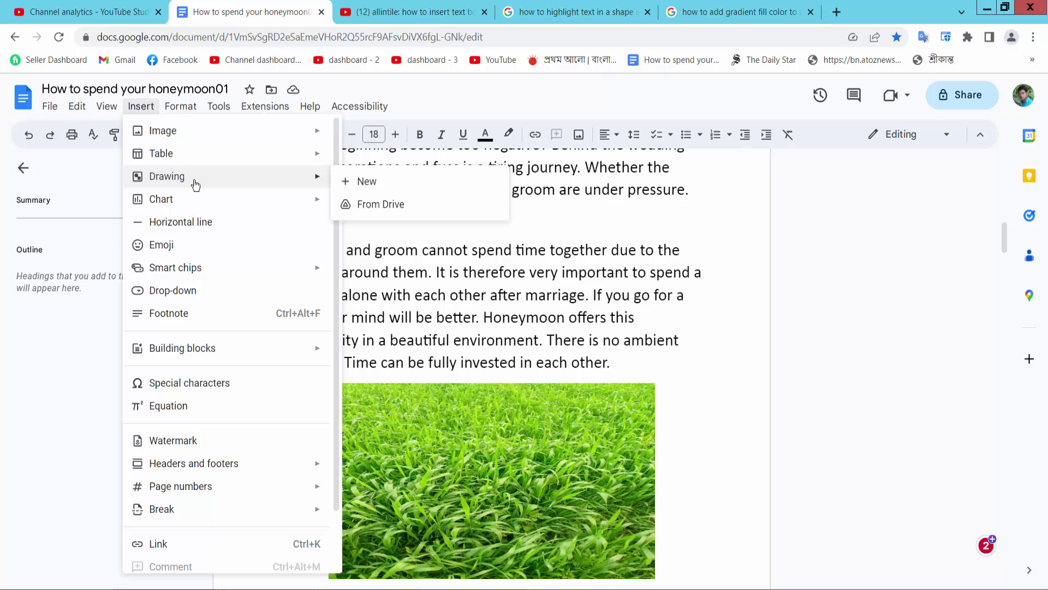
pyautogui.click(365, 182)
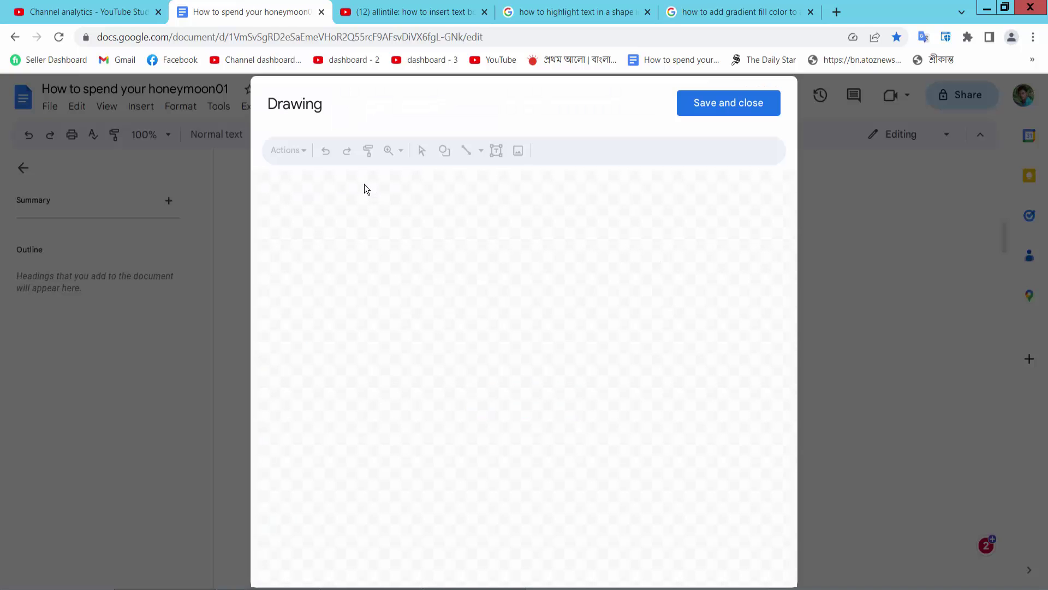
# - Draw a right-pointing block arrow from the Arrows shapes onto the canvas
pyautogui.click(445, 152)
pyautogui.moveTo(476, 200)
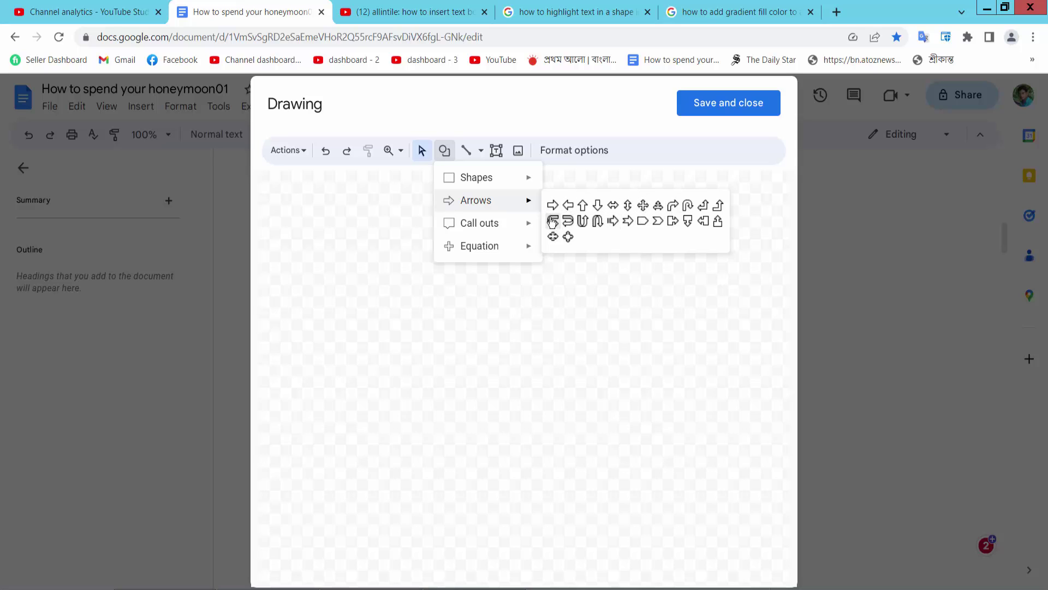
pyautogui.click(552, 206)
pyautogui.moveTo(413, 257); pyautogui.dragTo(538, 340)
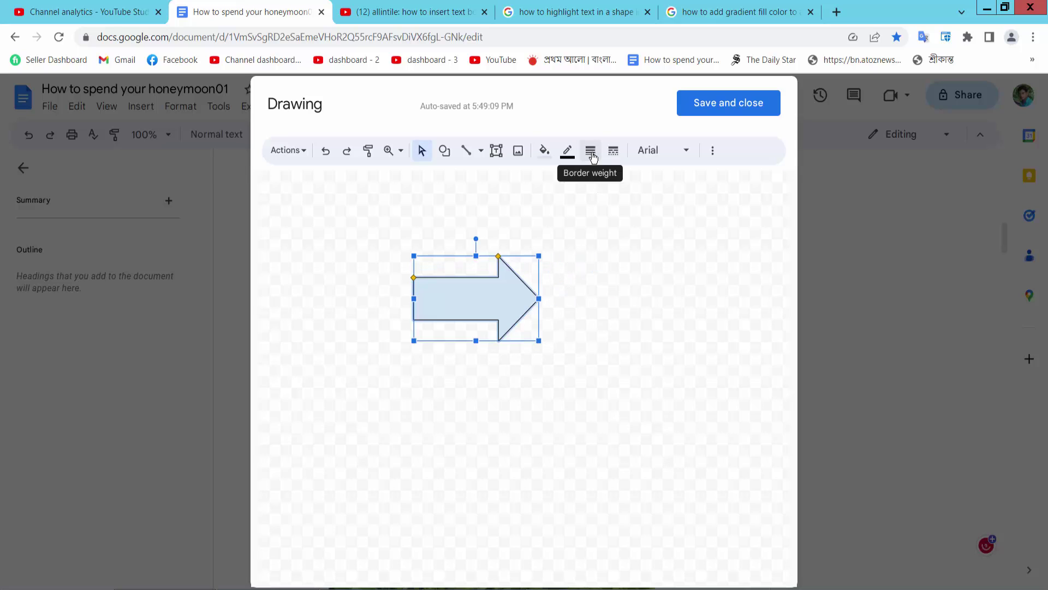
# - Give the arrow a 2px dark blue border and a solid black fill
pyautogui.click(591, 150)
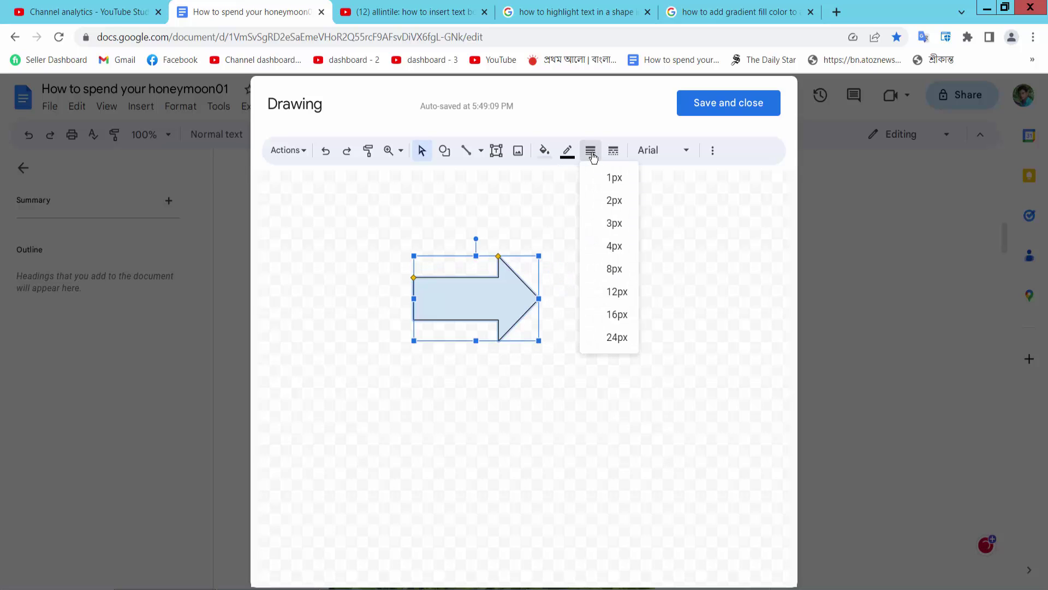
pyautogui.click(614, 201)
pyautogui.click(567, 150)
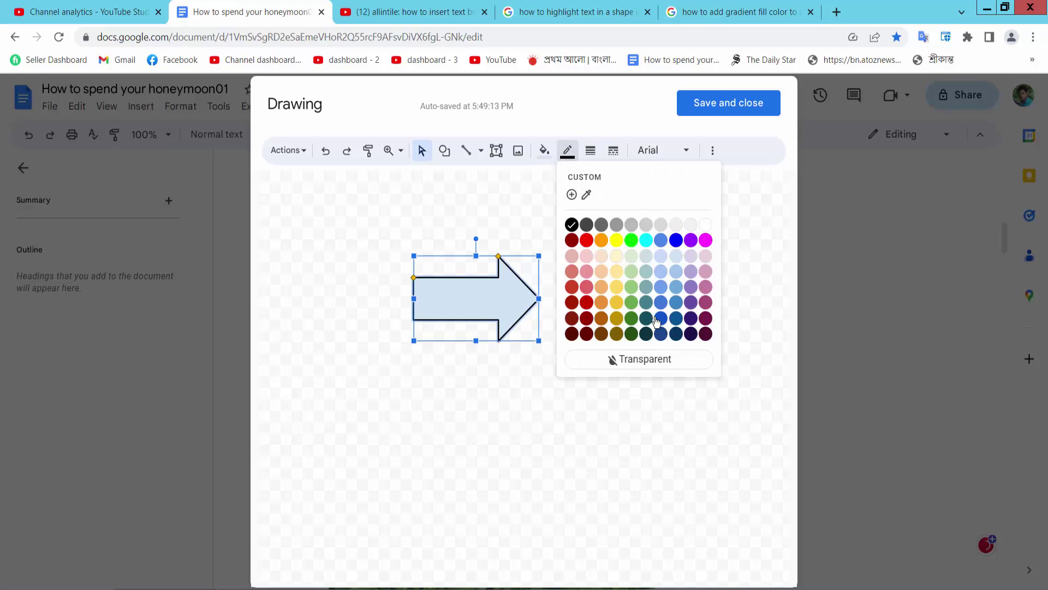
pyautogui.click(660, 318)
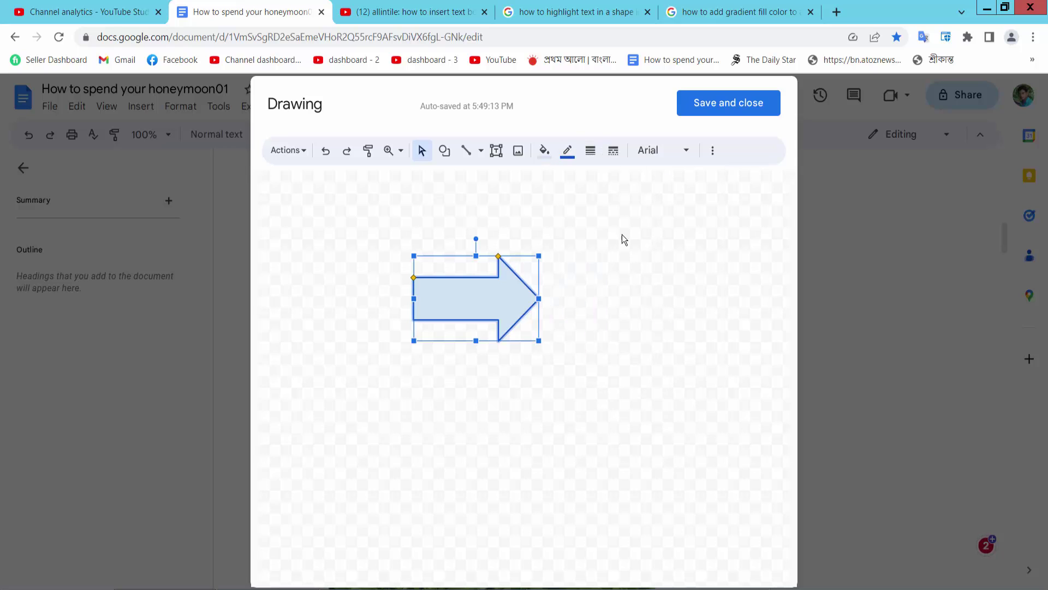
pyautogui.click(544, 151)
pyautogui.click(548, 251)
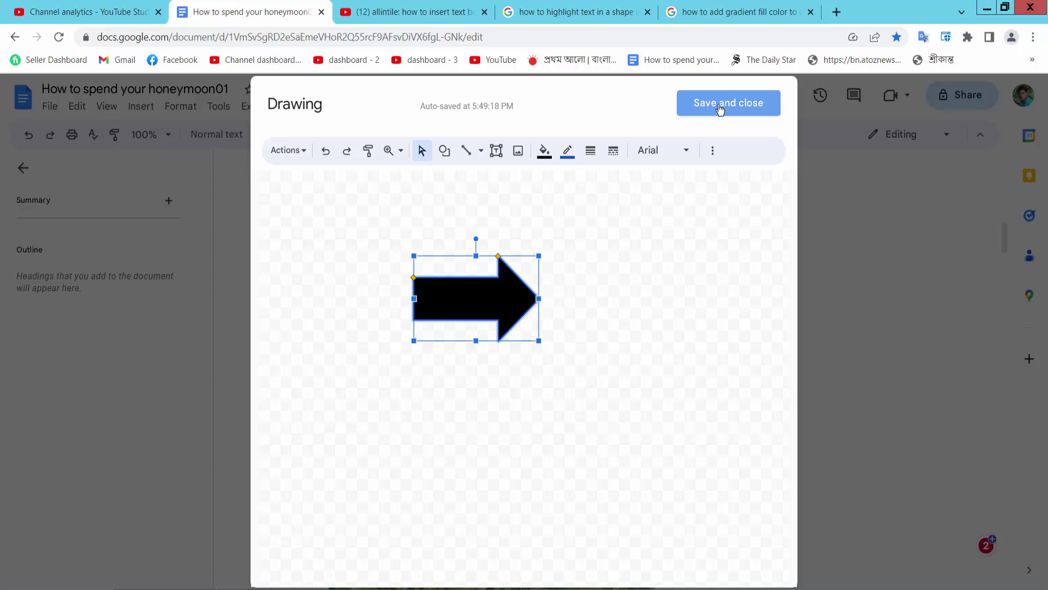
# - Save the arrow into the document, widen it to the right and reduce its height
pyautogui.click(721, 105)
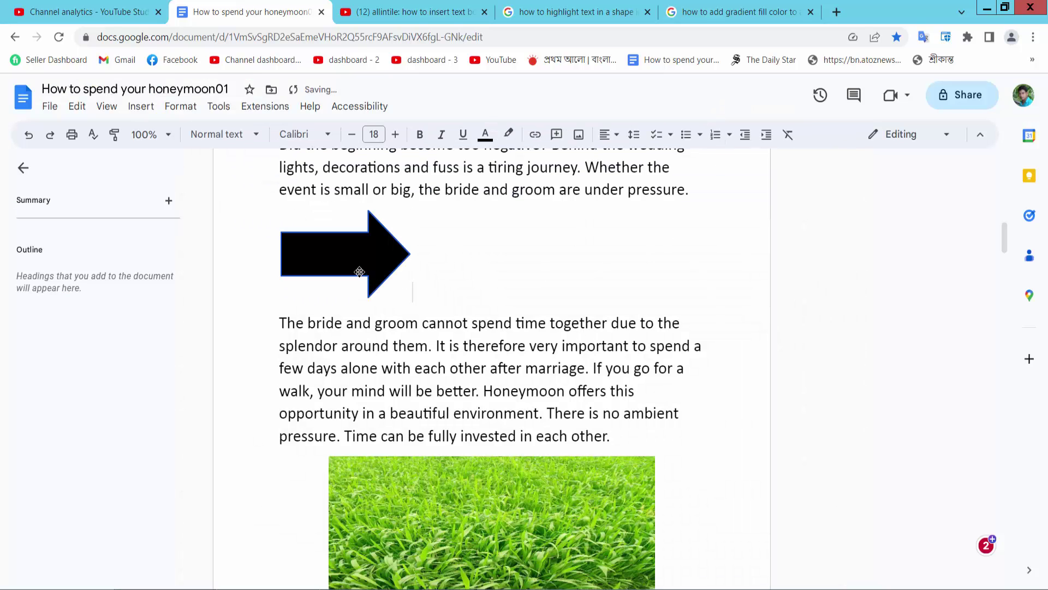
pyautogui.click(360, 272)
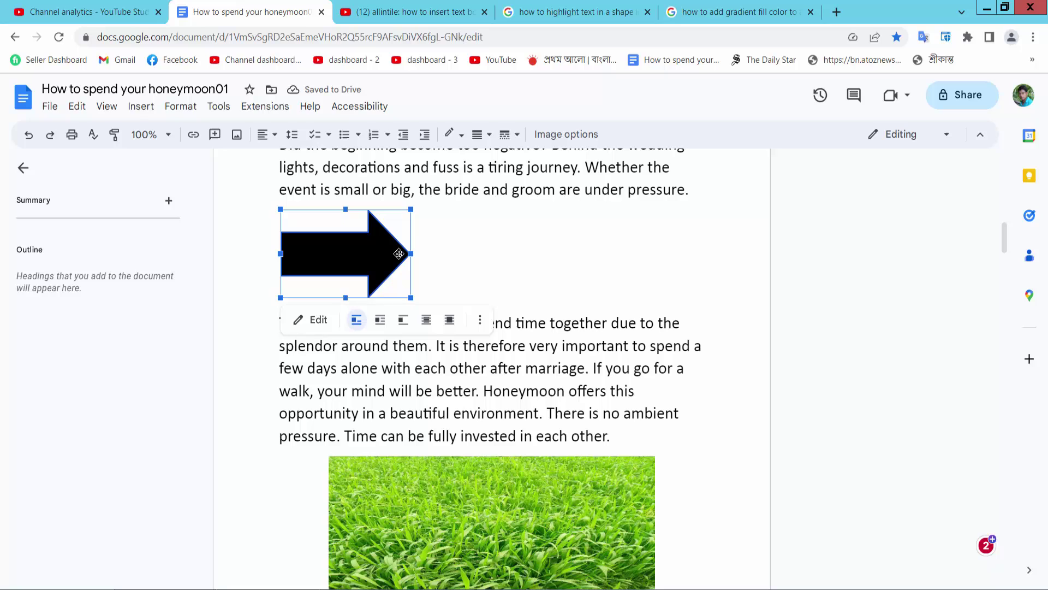
pyautogui.moveTo(413, 255); pyautogui.dragTo(521, 255)
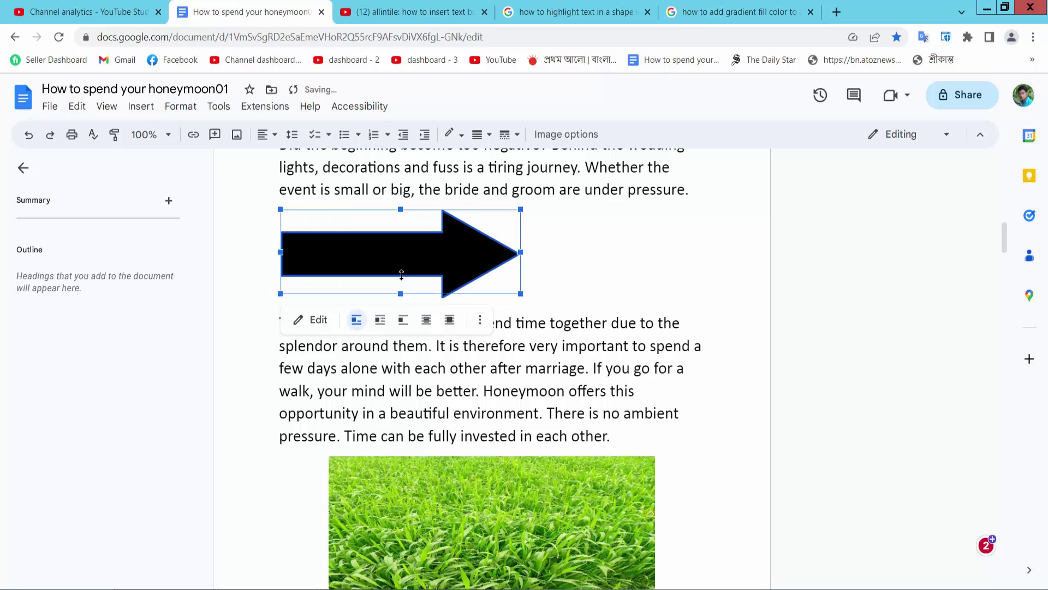
pyautogui.moveTo(400, 296); pyautogui.dragTo(401, 267)
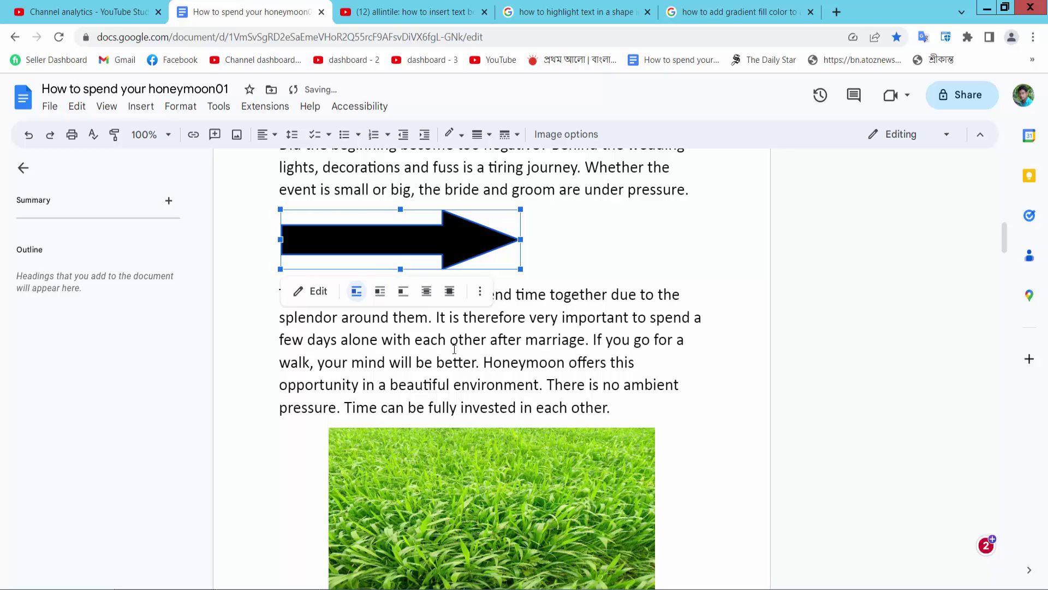
# - Set the arrow in front of text, shrink it, and place it over the grass photo's left edge
pyautogui.click(448, 292)
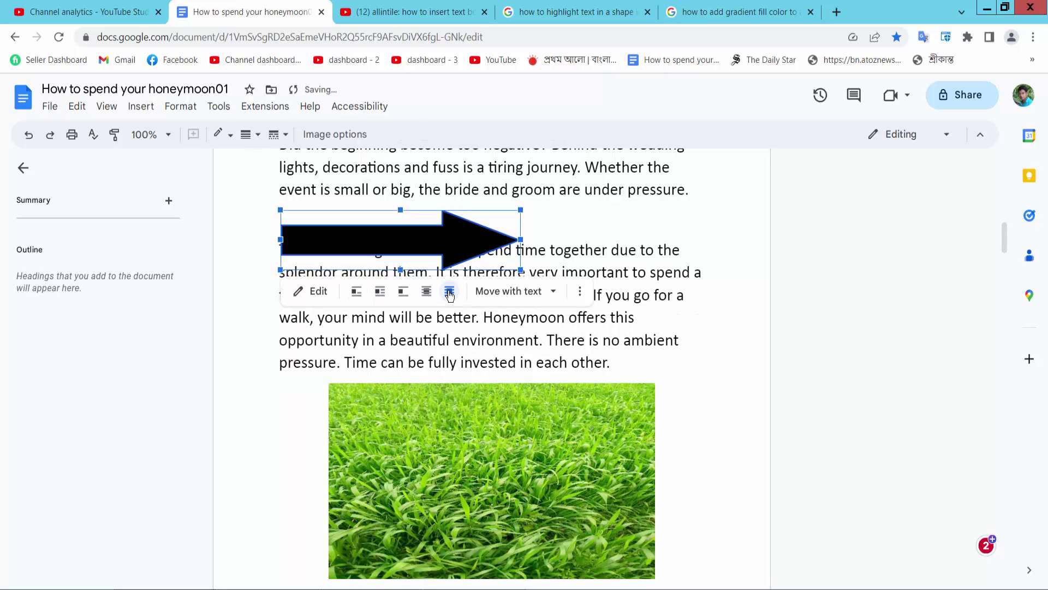
pyautogui.moveTo(395, 247)
pyautogui.mouseDown()
pyautogui.moveTo(414, 412)
pyautogui.moveTo(392, 223)
pyautogui.mouseUp()
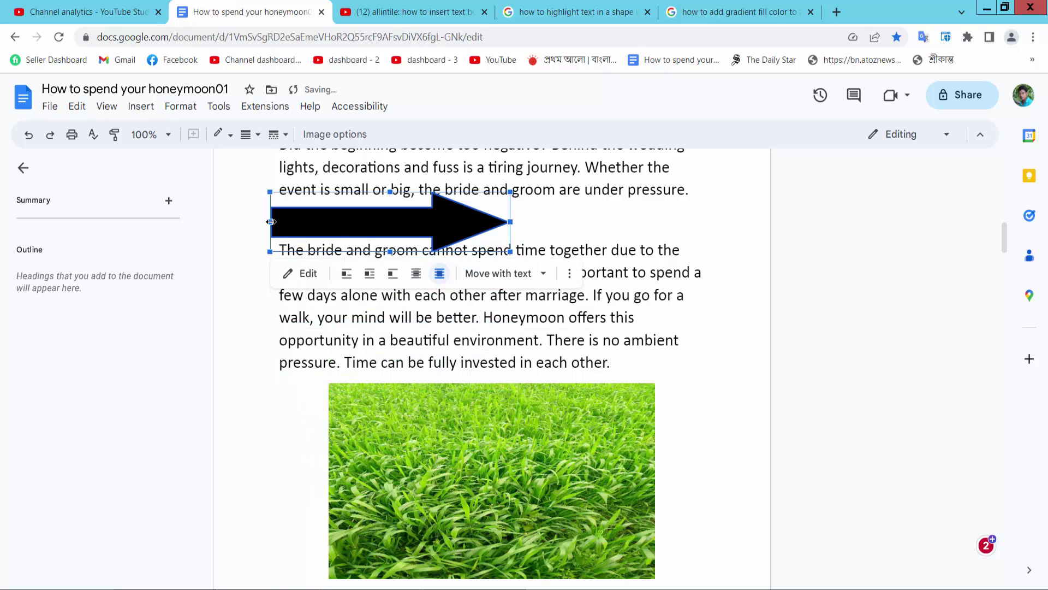
pyautogui.moveTo(273, 222); pyautogui.dragTo(361, 221)
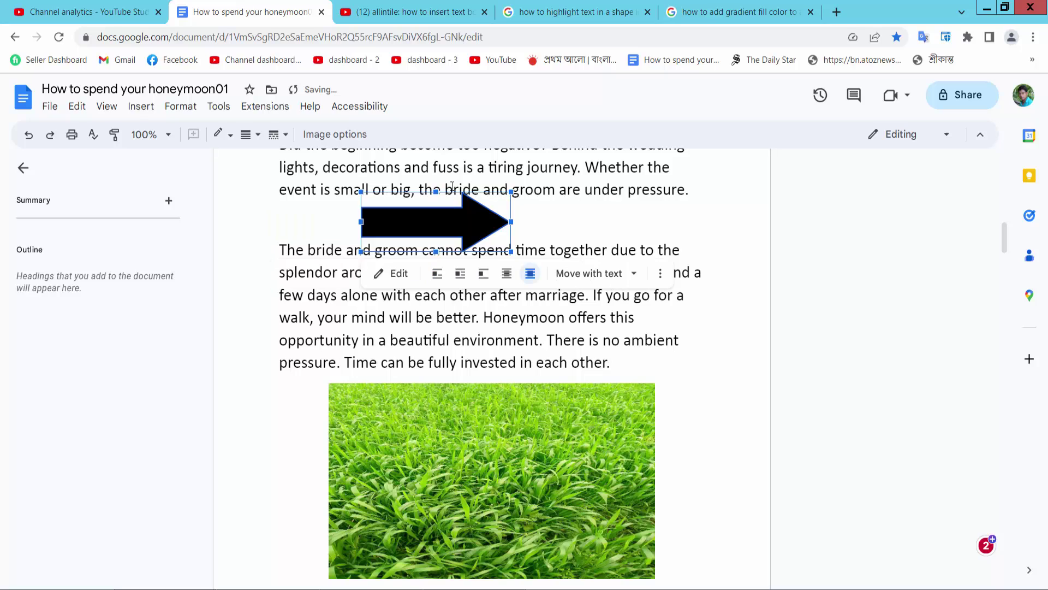
pyautogui.moveTo(435, 191)
pyautogui.mouseDown()
pyautogui.moveTo(435, 215)
pyautogui.moveTo(336, 429)
pyautogui.mouseUp()
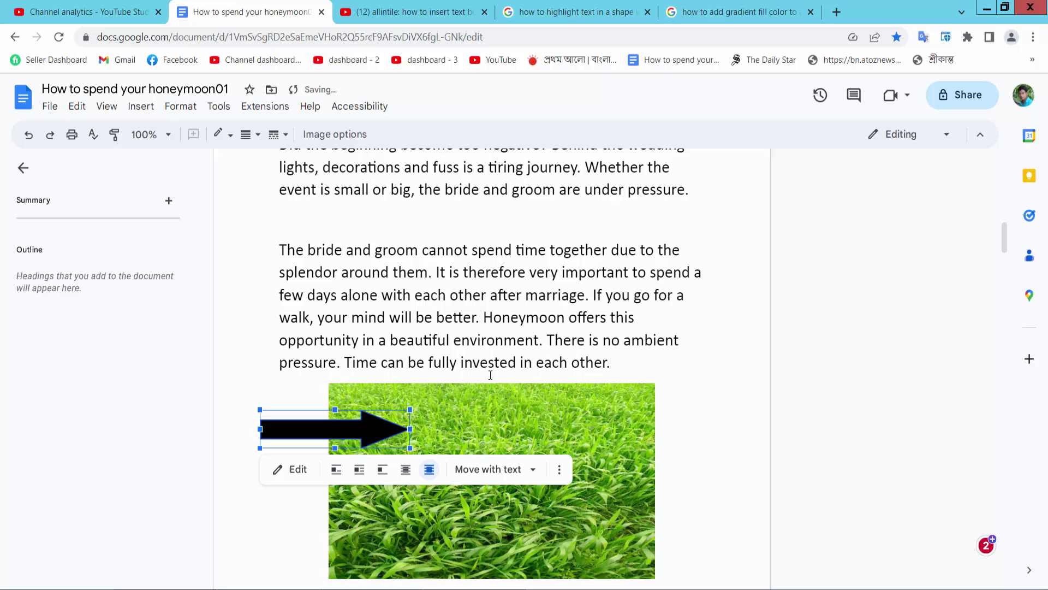
pyautogui.click(328, 499)
pyautogui.scroll(-3, 442, 410)
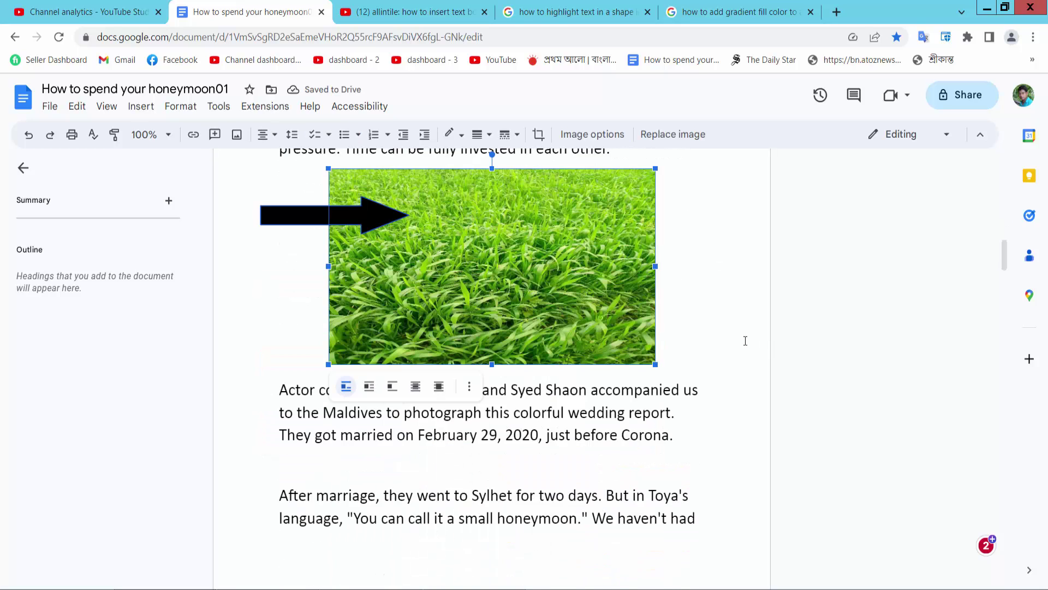
pyautogui.scroll(1, 745, 341)
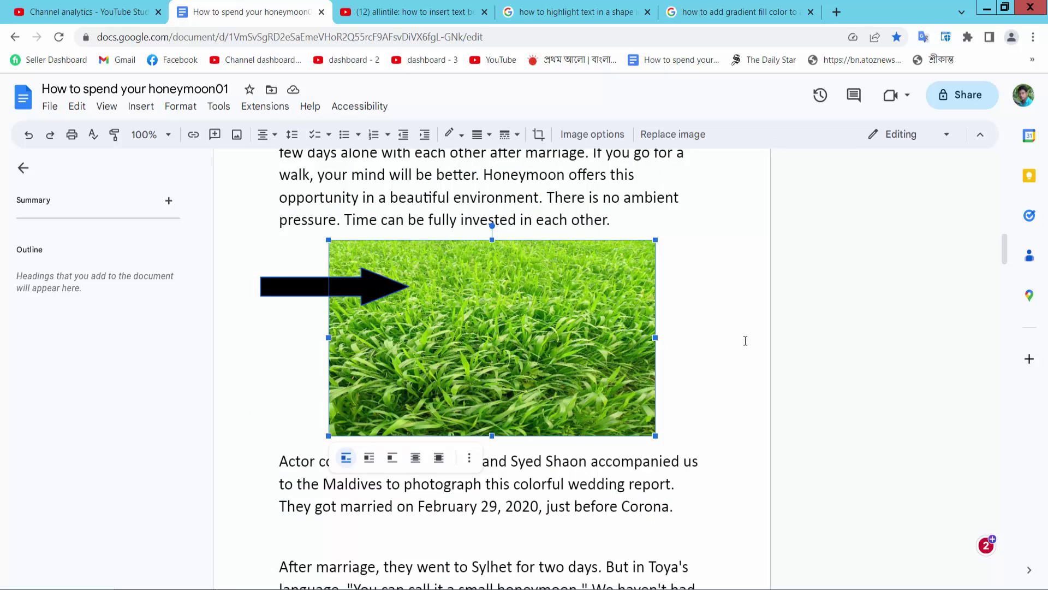